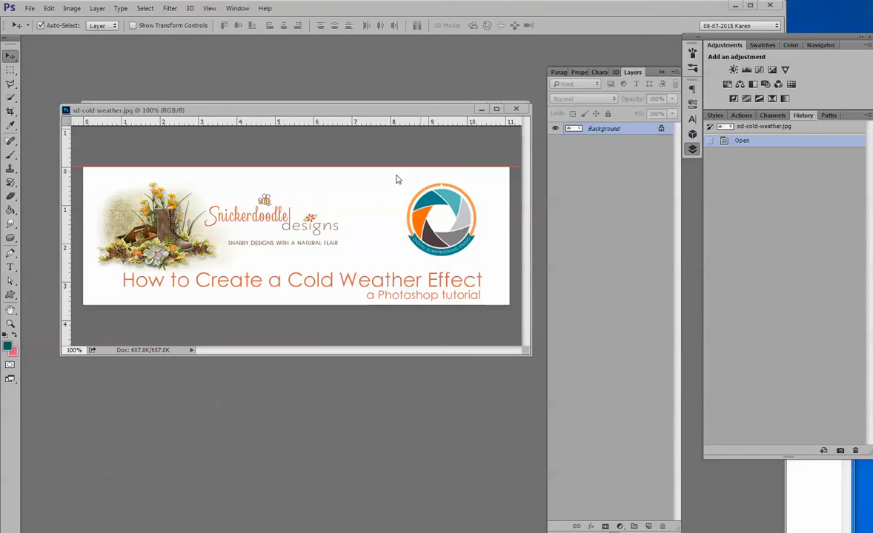
# Step: Close sd-cold-weather.jpg and bring the lou-midwinter-w-my-snow-edits.psd layout to the front
pyautogui.click(517, 110)
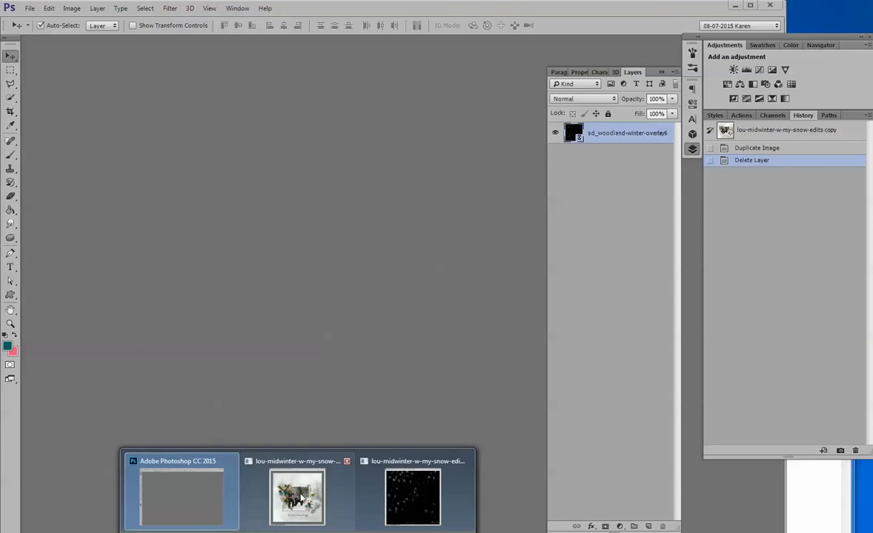
pyautogui.click(279, 456)
pyautogui.moveTo(356, 39); pyautogui.dragTo(277, 41)
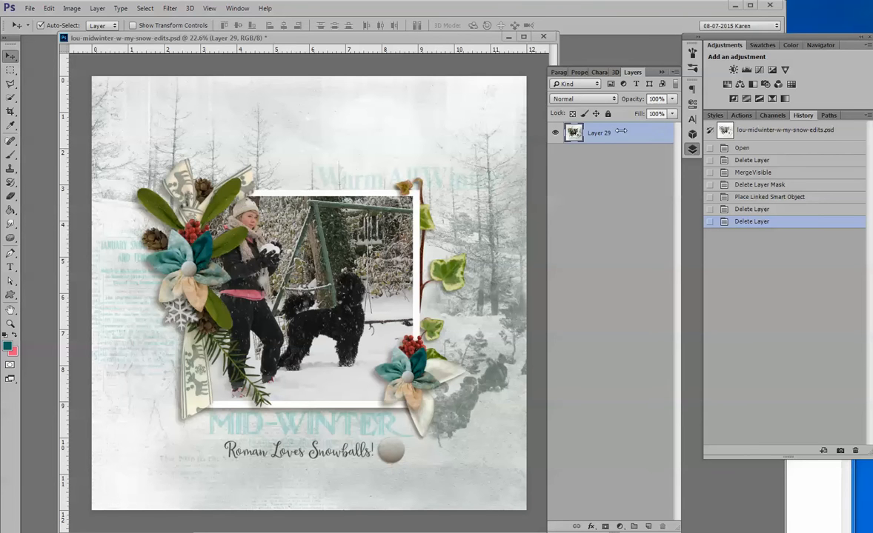
# Step: Convert Layer 29 to a smart object and apply a Camera Raw filter with a Dehaze amount of -76
pyautogui.rightClick(617, 138)
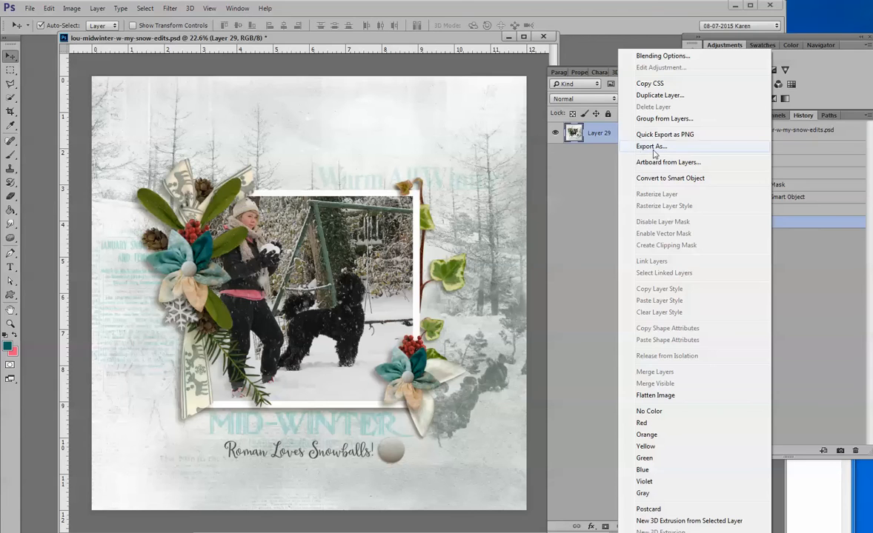
pyautogui.click(661, 179)
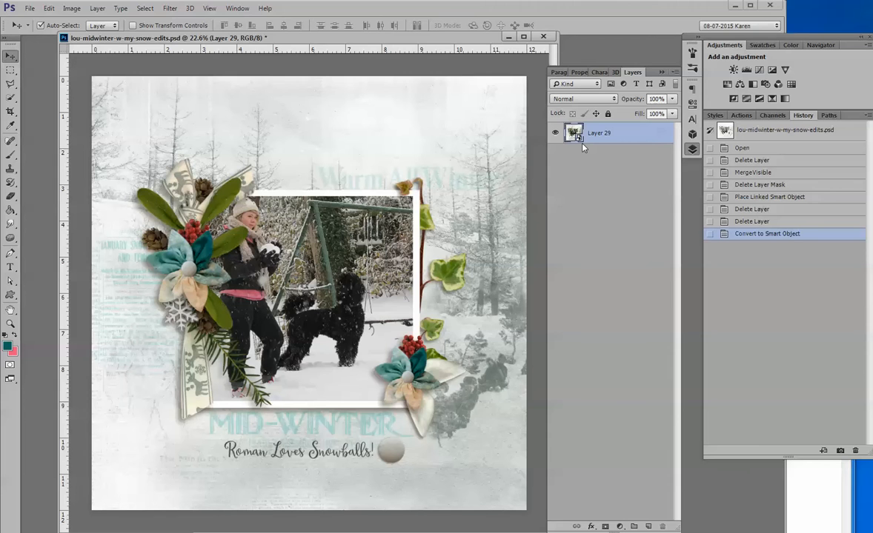
pyautogui.click(172, 9)
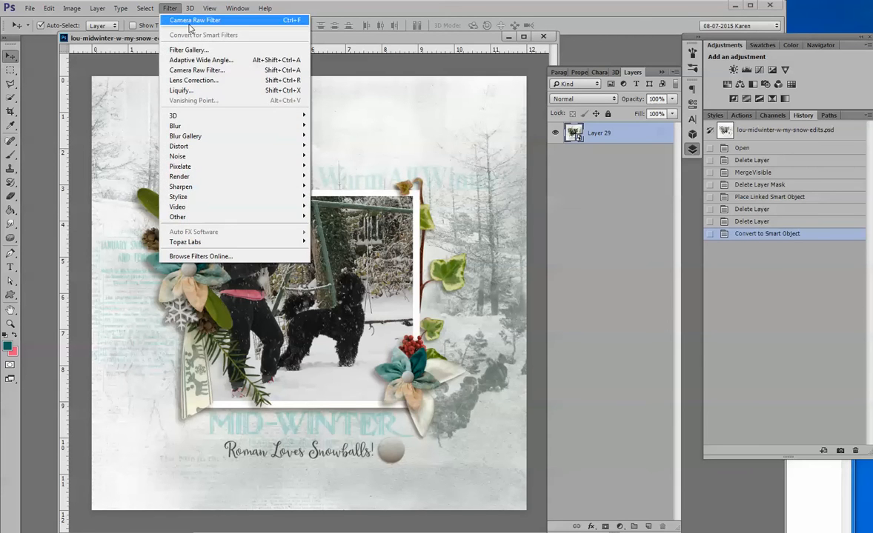
pyautogui.click(217, 72)
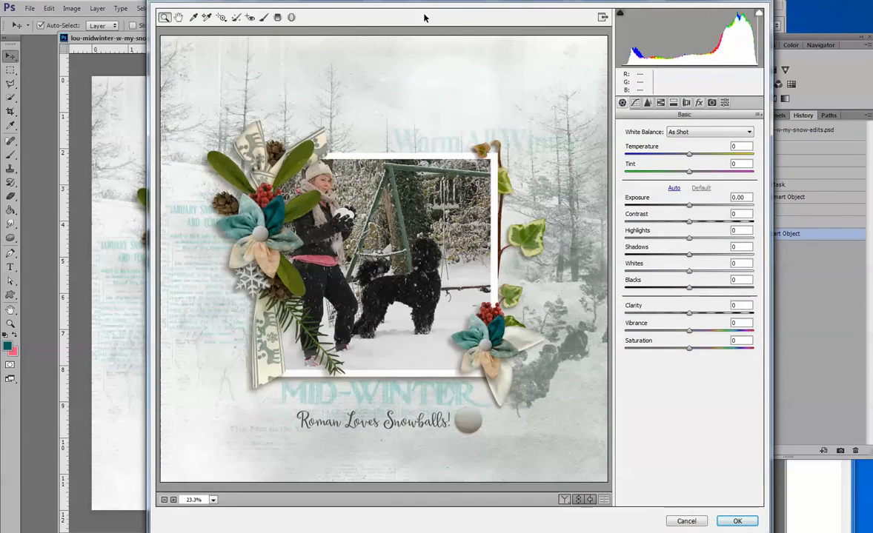
pyautogui.moveTo(388, 1); pyautogui.dragTo(328, 15)
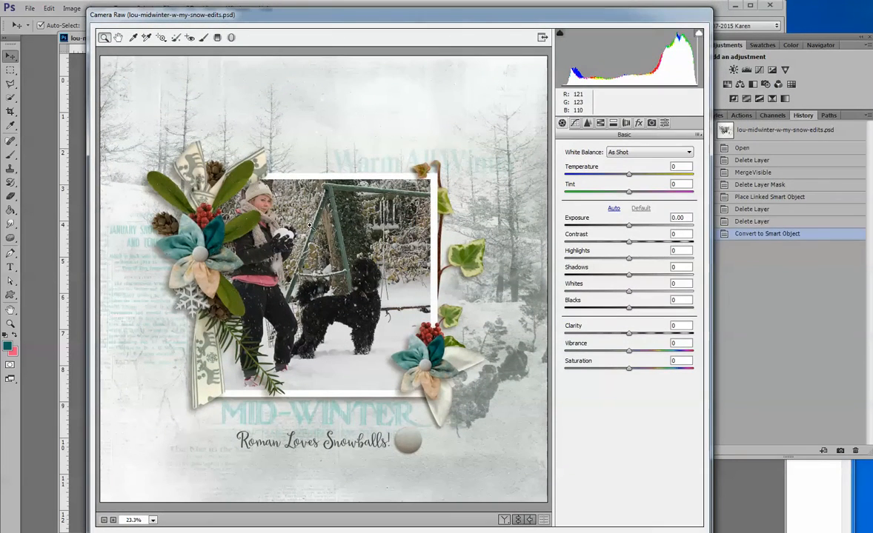
pyautogui.click(639, 124)
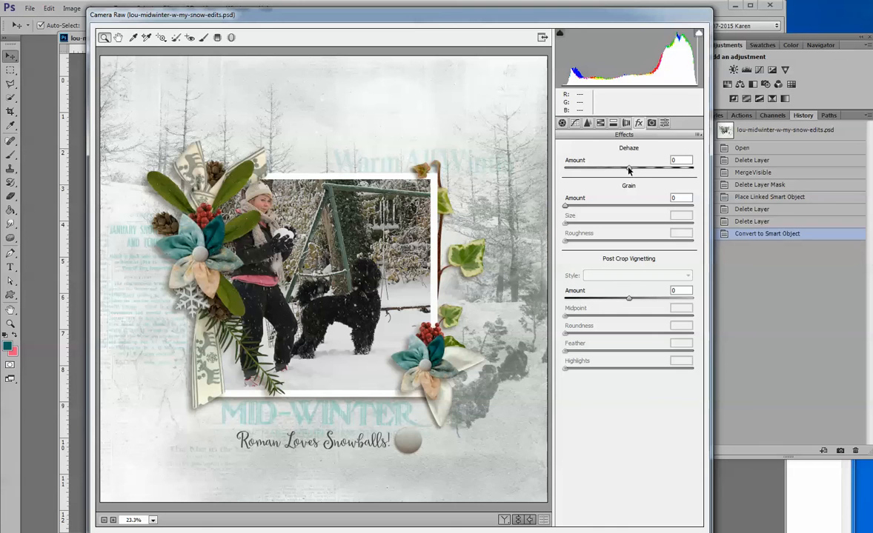
pyautogui.moveTo(628, 170); pyautogui.dragTo(561, 175)
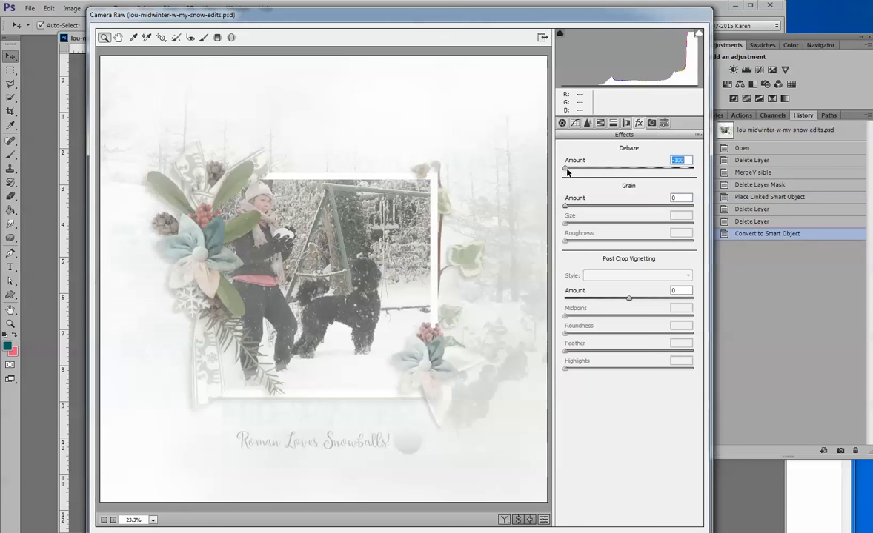
pyautogui.moveTo(567, 172); pyautogui.dragTo(582, 175)
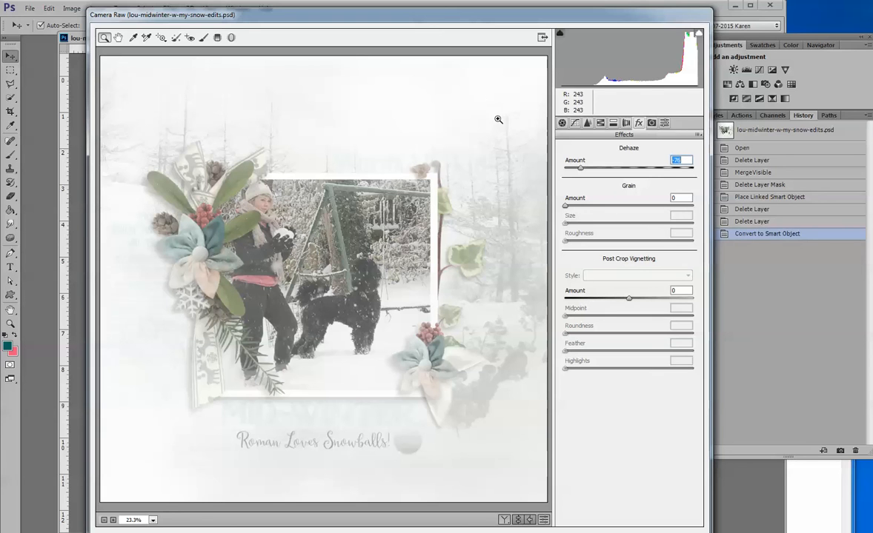
pyautogui.moveTo(436, 9)
pyautogui.mouseDown()
pyautogui.moveTo(436, 31)
pyautogui.moveTo(433, 10)
pyautogui.mouseUp()
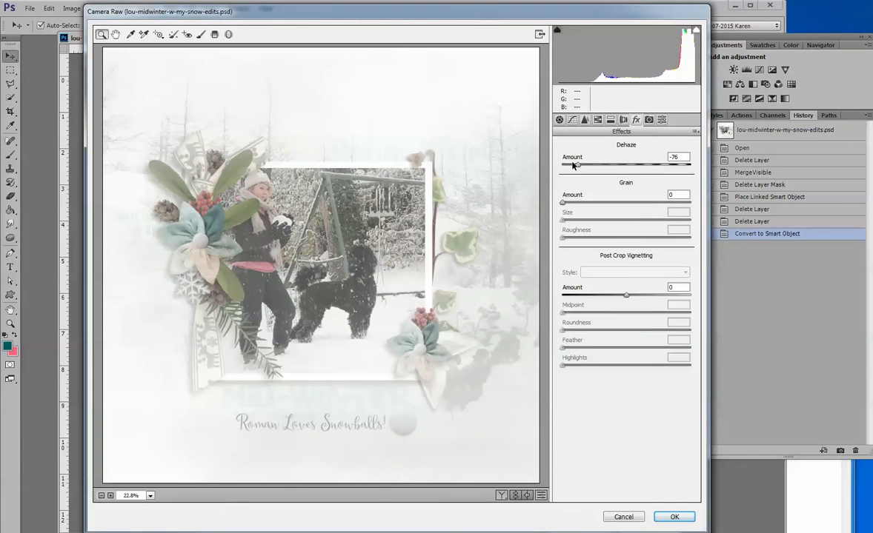
pyautogui.click(688, 520)
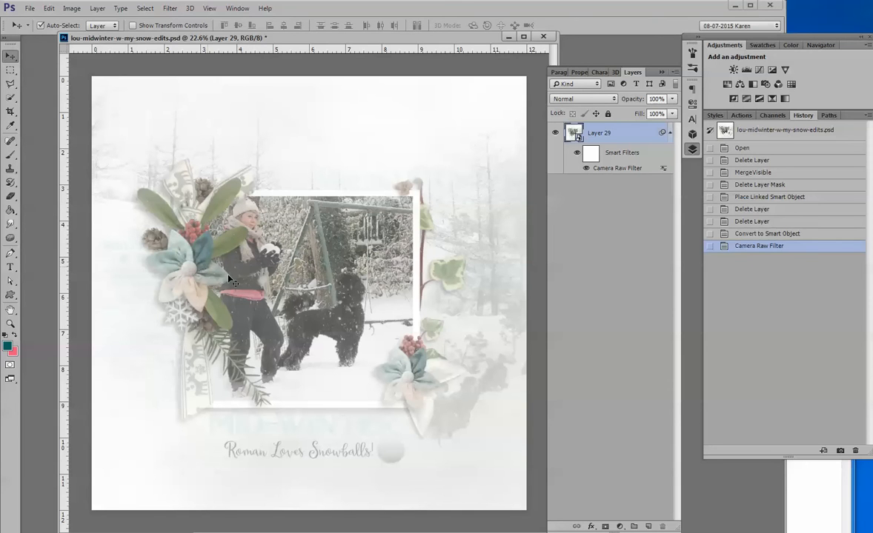
# Step: Paint black on Layer 29's smart filter mask over the woman's face with a soft 250 px brush
pyautogui.click(5, 335)
pyautogui.rightClick(14, 158)
pyautogui.click(51, 149)
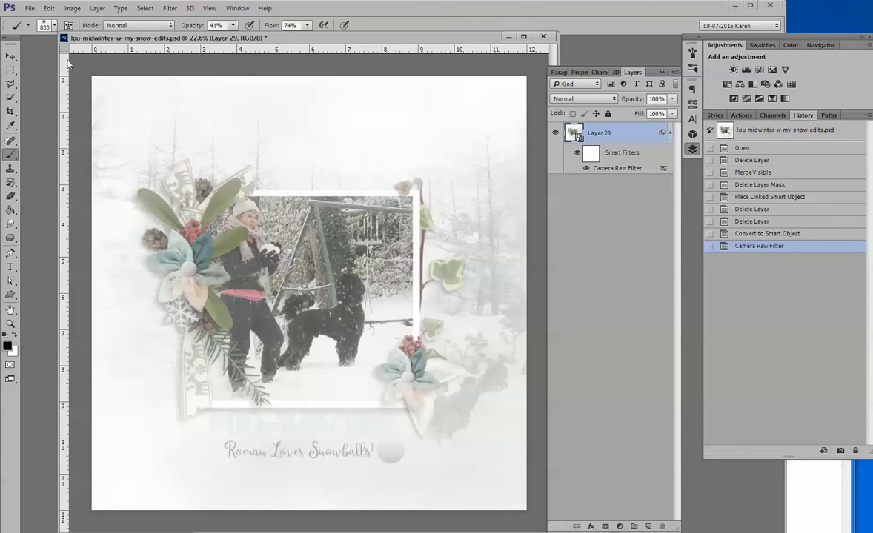
pyautogui.click(52, 26)
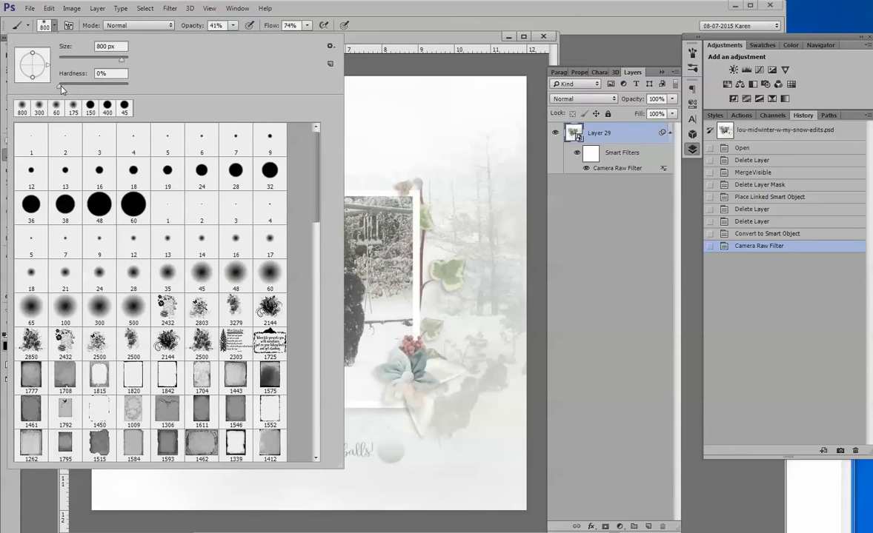
pyautogui.click(385, 41)
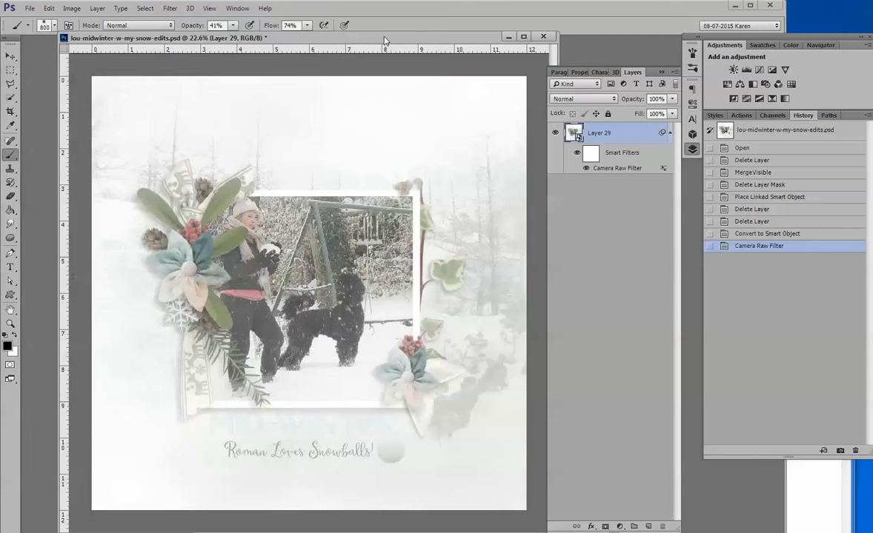
pyautogui.click(592, 154)
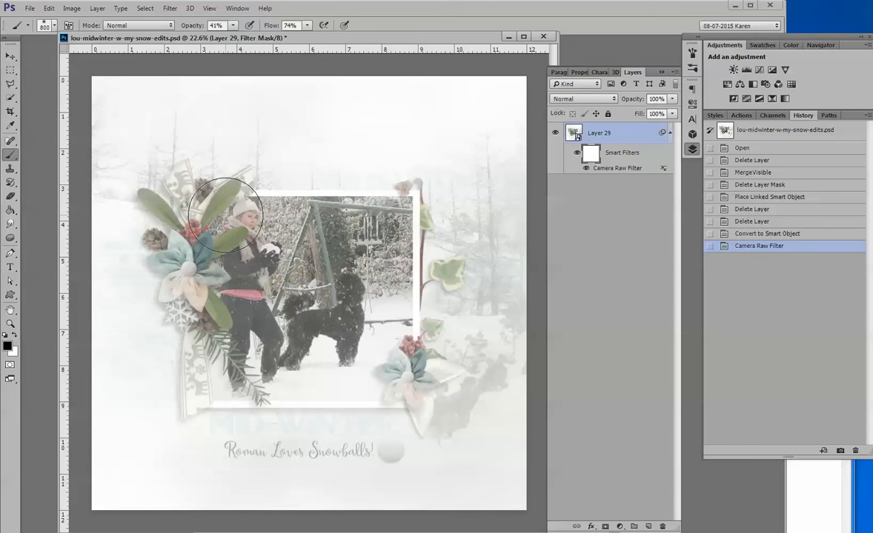
pyautogui.press('[')
pyautogui.press('[')
pyautogui.press('[')
pyautogui.press('[')
pyautogui.press('[')
pyautogui.press('[')
pyautogui.press('[')
pyautogui.press('[')
pyautogui.press('[')
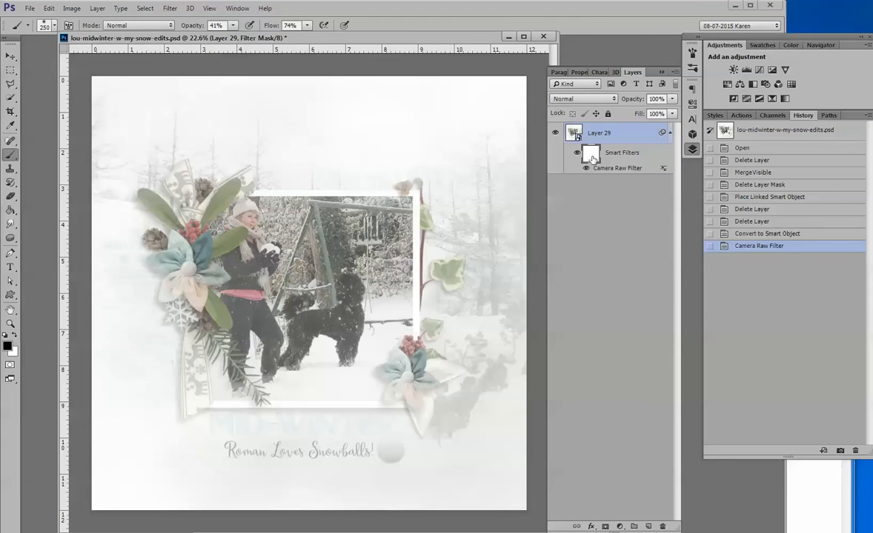
pyautogui.click(248, 216)
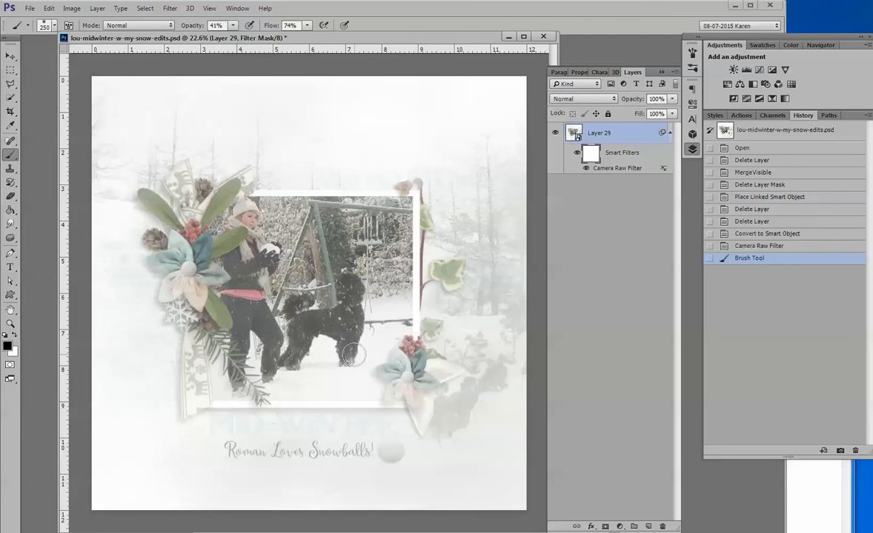
# Step: Paint black on the filter mask over the upper flower cluster, reducing the brush to 125 px for its upper-left leaf
pyautogui.moveTo(161, 224)
pyautogui.mouseDown()
pyautogui.moveTo(179, 221)
pyautogui.moveTo(172, 223)
pyautogui.moveTo(190, 271)
pyautogui.moveTo(176, 266)
pyautogui.moveTo(184, 275)
pyautogui.moveTo(178, 256)
pyautogui.moveTo(187, 244)
pyautogui.moveTo(172, 231)
pyautogui.mouseUp()
pyautogui.press('[')
pyautogui.press('[')
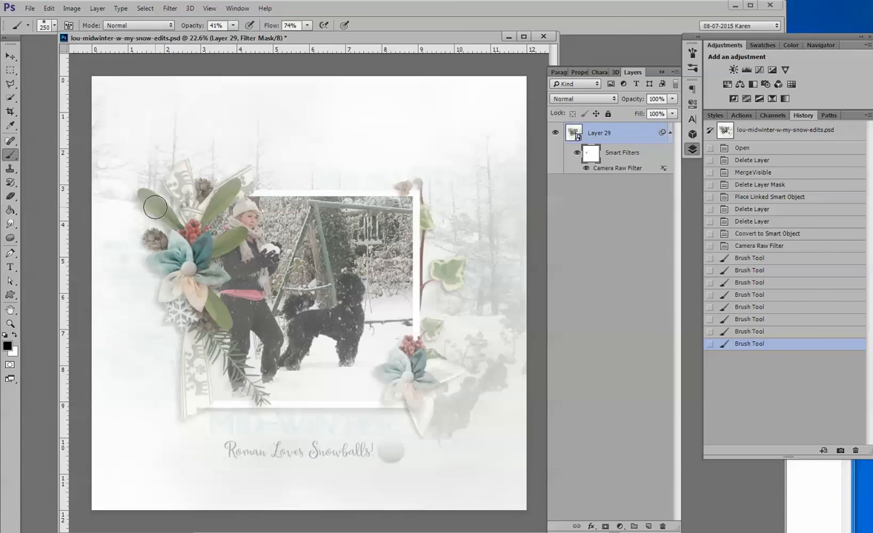
pyautogui.press('[')
pyautogui.press('[')
pyautogui.moveTo(142, 189)
pyautogui.mouseDown()
pyautogui.moveTo(159, 203)
pyautogui.moveTo(186, 204)
pyautogui.mouseUp()
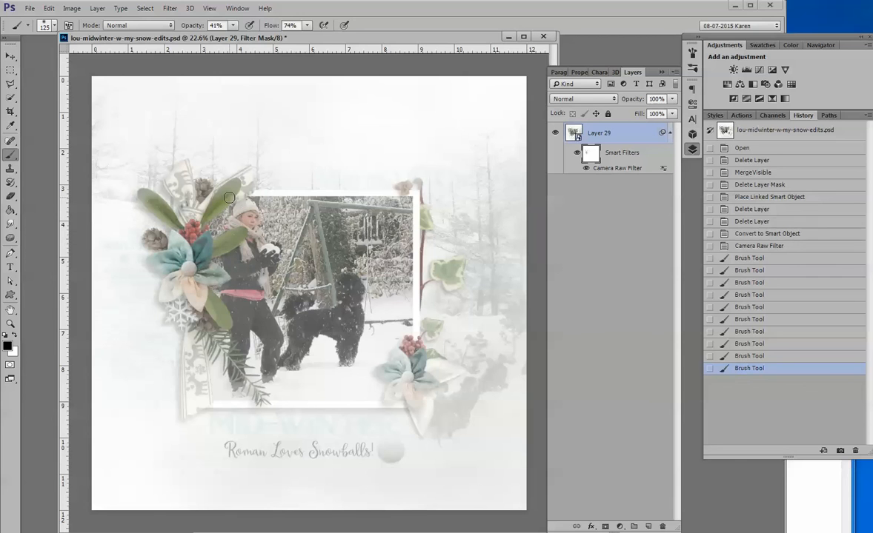
# Step: Switch the brush to white and paint back over the filter mask around the upper cluster's leaves
pyautogui.click(16, 335)
pyautogui.moveTo(233, 191)
pyautogui.mouseDown()
pyautogui.moveTo(185, 200)
pyautogui.moveTo(144, 188)
pyautogui.moveTo(176, 217)
pyautogui.mouseUp()
pyautogui.moveTo(178, 224); pyautogui.dragTo(165, 205)
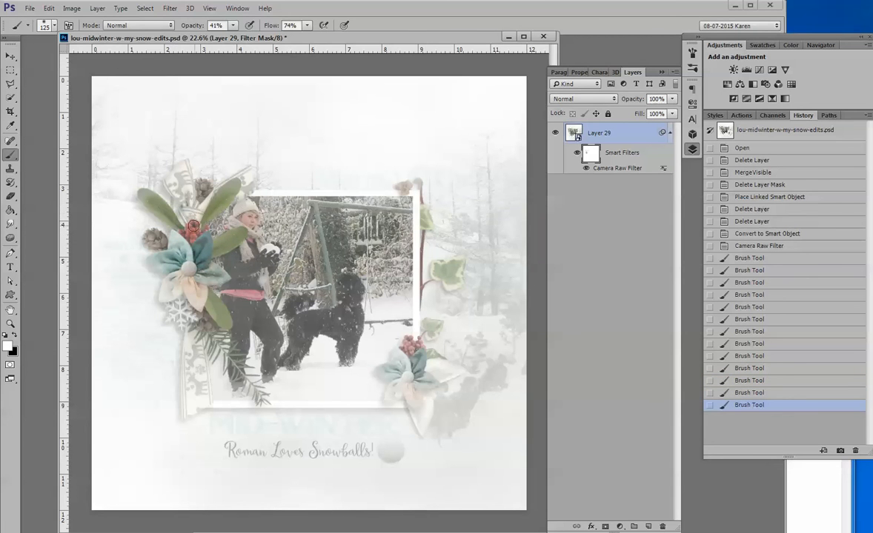
# Step: Paint black at 26% brush opacity on the filter mask over the upper cluster's berries, flower and lower leaf
pyautogui.click(16, 335)
pyautogui.click(232, 25)
pyautogui.click(225, 37)
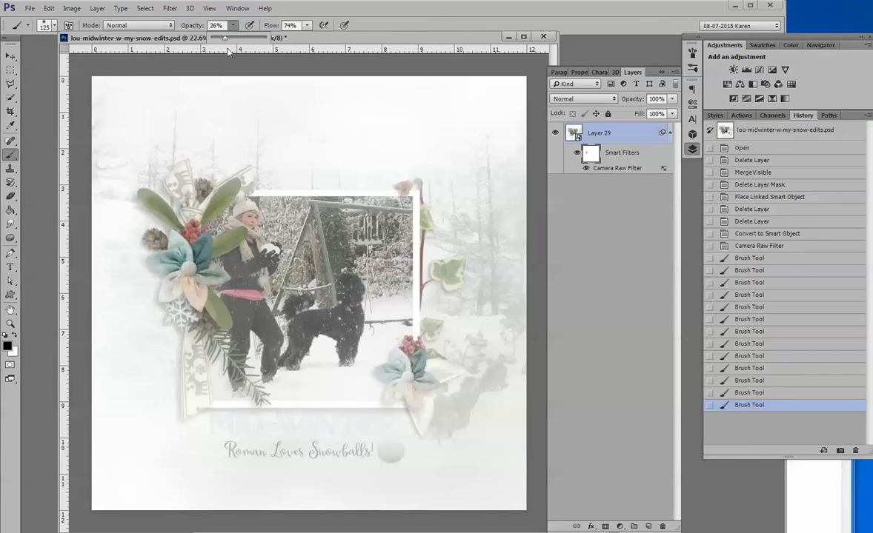
pyautogui.moveTo(213, 255)
pyautogui.mouseDown()
pyautogui.moveTo(212, 223)
pyautogui.moveTo(199, 226)
pyautogui.mouseUp()
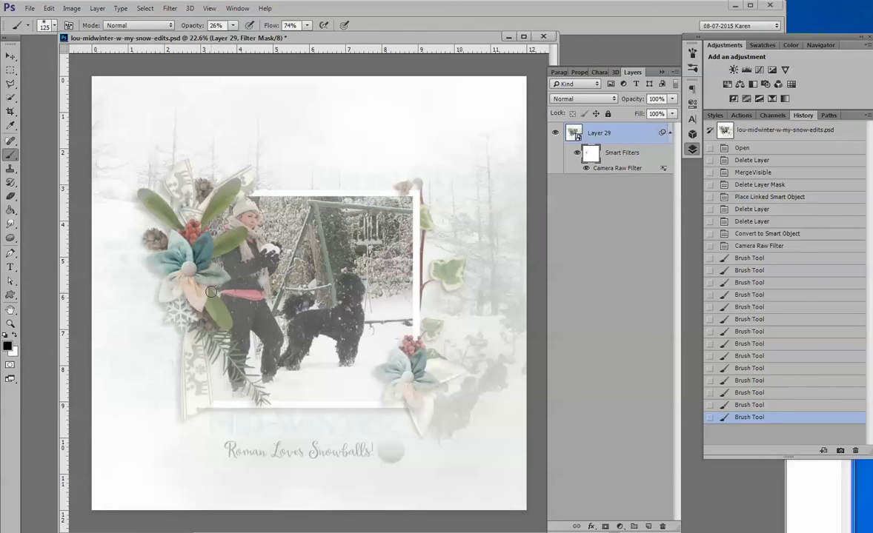
pyautogui.moveTo(214, 313); pyautogui.dragTo(219, 320)
# Step: Paint black on the filter mask over the lower berries, the ivy vine and leaves, and the caption below the photo
pyautogui.moveTo(408, 345)
pyautogui.mouseDown()
pyautogui.moveTo(405, 368)
pyautogui.moveTo(400, 359)
pyautogui.moveTo(404, 374)
pyautogui.moveTo(389, 376)
pyautogui.moveTo(404, 379)
pyautogui.moveTo(398, 388)
pyautogui.moveTo(403, 381)
pyautogui.moveTo(412, 397)
pyautogui.moveTo(416, 345)
pyautogui.mouseUp()
pyautogui.moveTo(425, 331); pyautogui.dragTo(421, 331)
pyautogui.moveTo(430, 285); pyautogui.dragTo(421, 286)
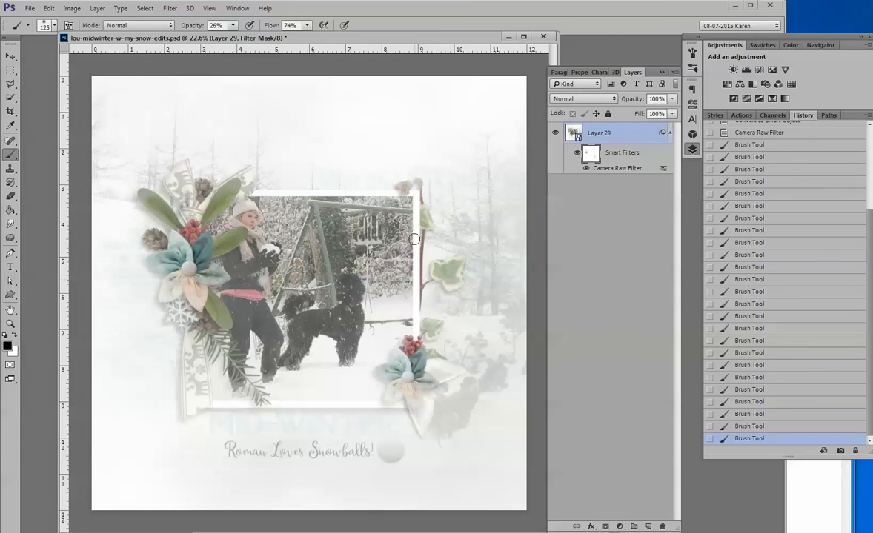
pyautogui.moveTo(421, 217); pyautogui.dragTo(429, 228)
pyautogui.moveTo(437, 279)
pyautogui.mouseDown()
pyautogui.moveTo(446, 273)
pyautogui.moveTo(463, 289)
pyautogui.mouseUp()
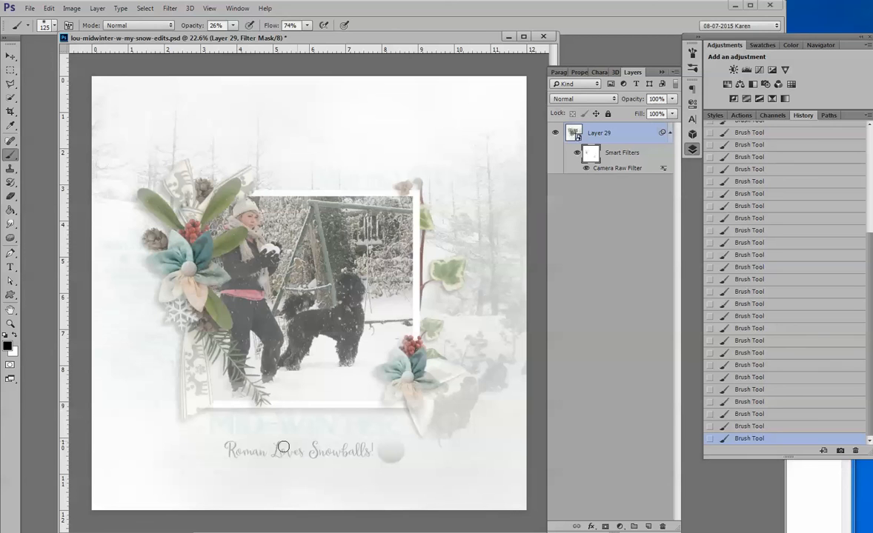
pyautogui.moveTo(248, 451); pyautogui.dragTo(380, 451)
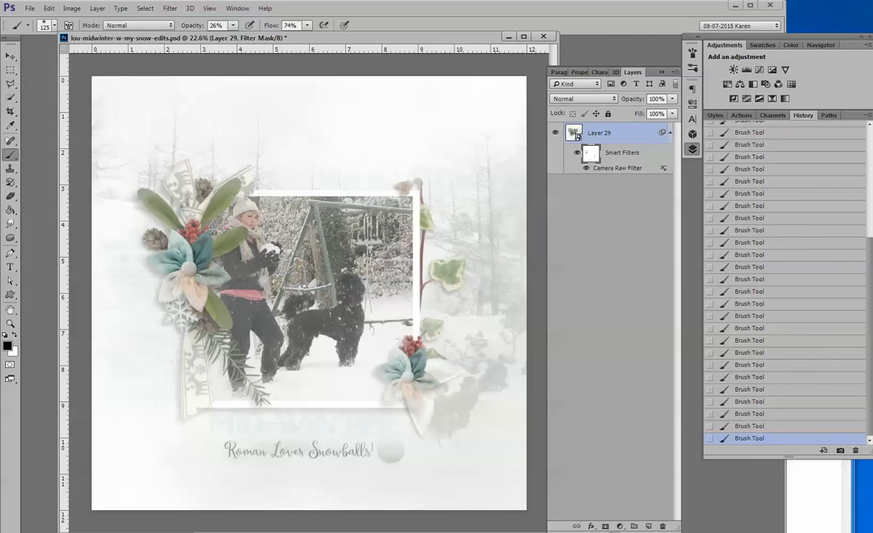
# Step: Copy the sd_woodland-winter-overlay6 layer from the duplicate document into the lou-midwinter-w-my-snow-edits.psd layout, above Layer 29
pyautogui.moveTo(291, 528)
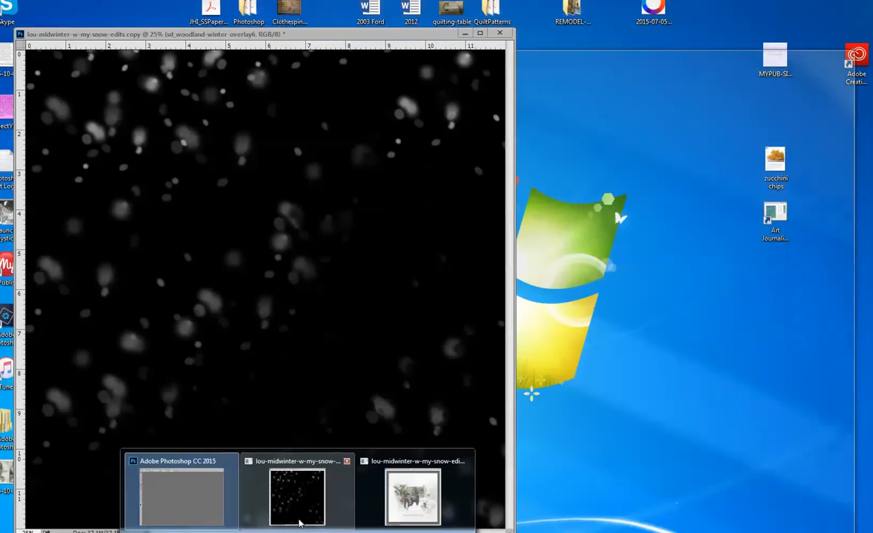
pyautogui.click(300, 524)
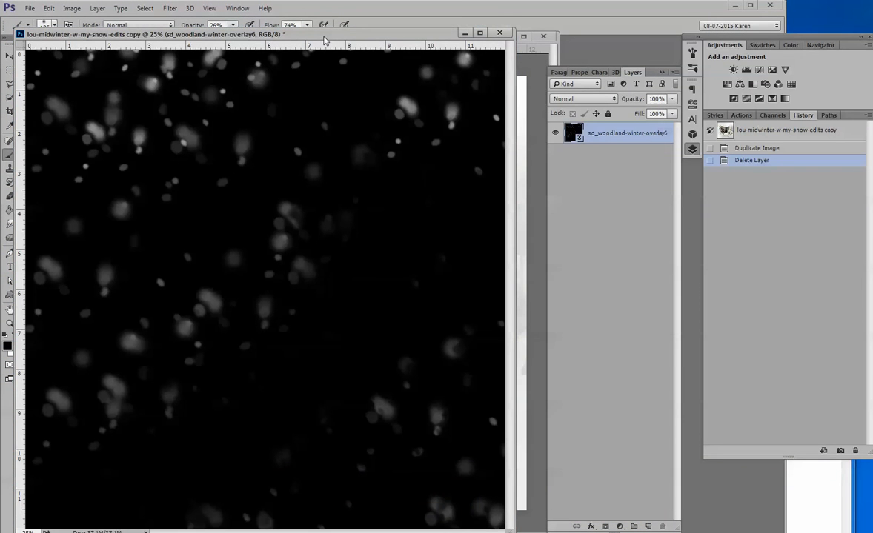
pyautogui.moveTo(324, 41); pyautogui.dragTo(375, 173)
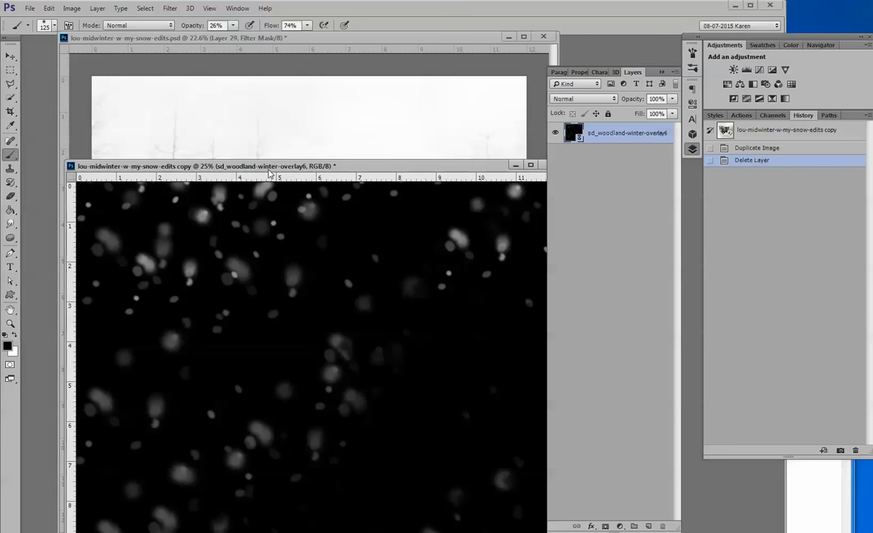
pyautogui.moveTo(572, 134); pyautogui.dragTo(321, 128)
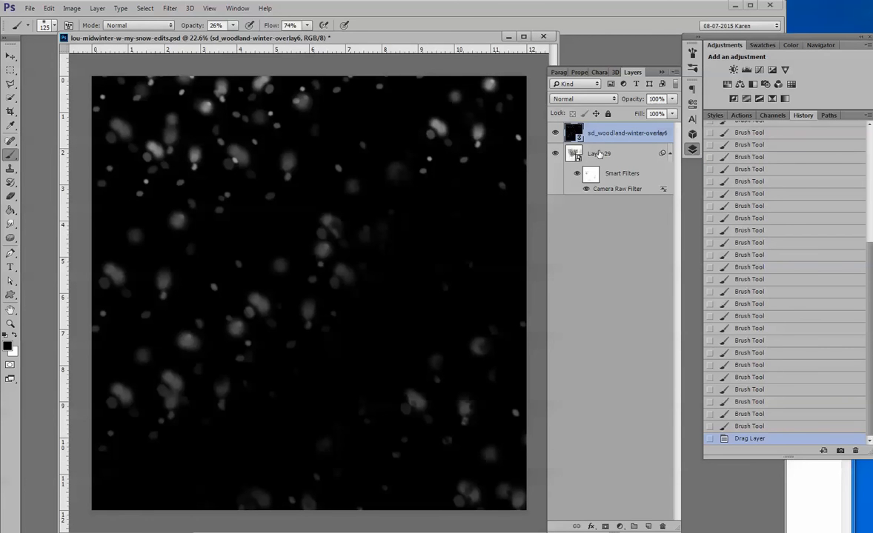
# Step: Set the snow overlay layer's blend mode to Screen and toggle its visibility to compare the layout with and without it
pyautogui.click(555, 132)
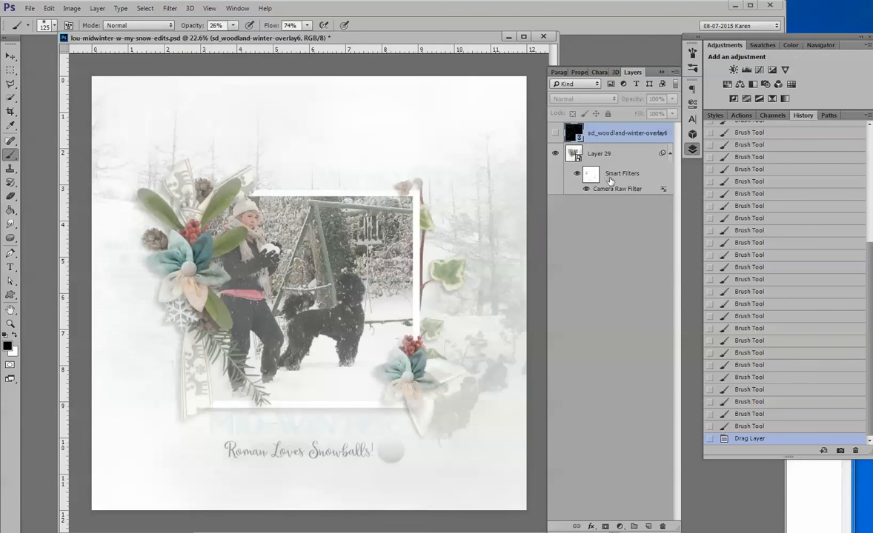
pyautogui.click(555, 132)
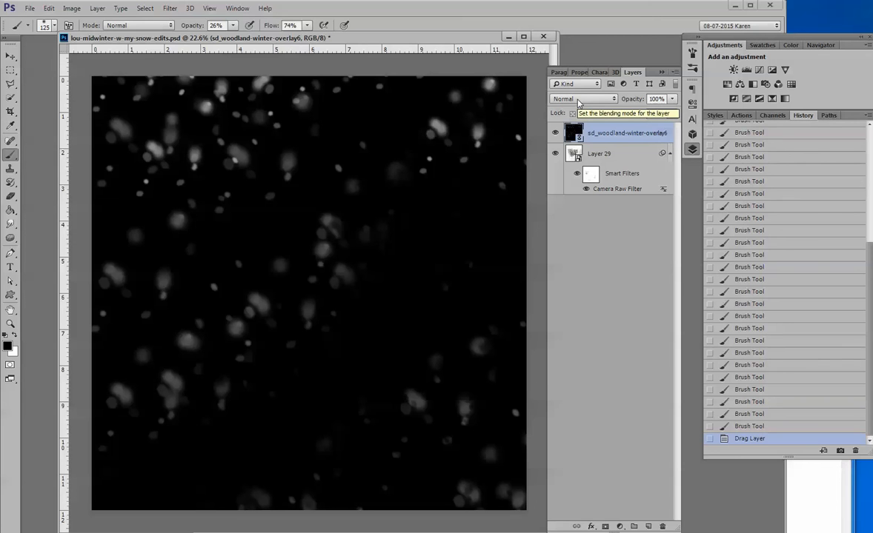
pyautogui.click(579, 100)
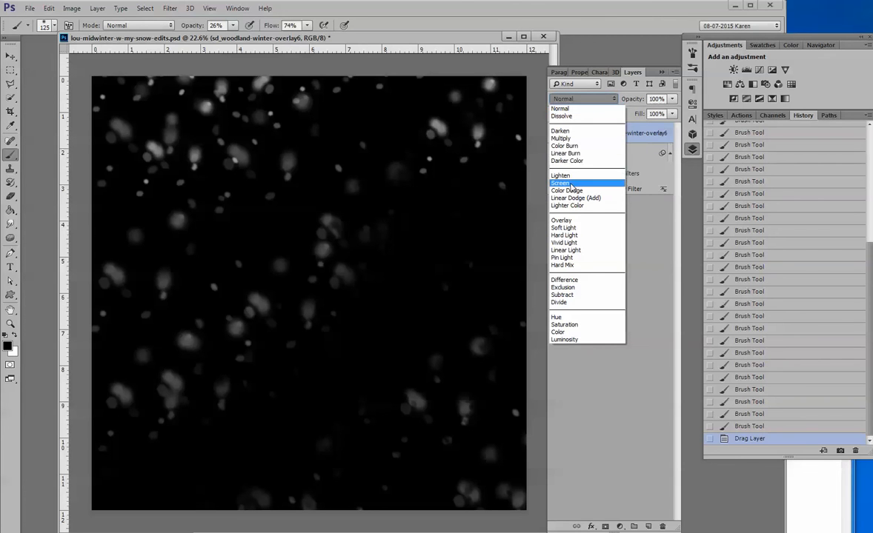
pyautogui.click(561, 183)
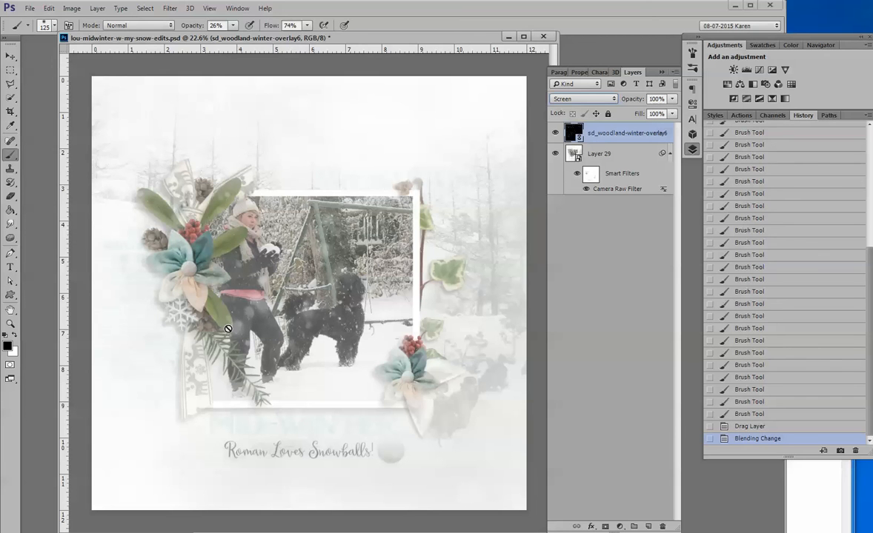
pyautogui.click(555, 134)
pyautogui.click(556, 134)
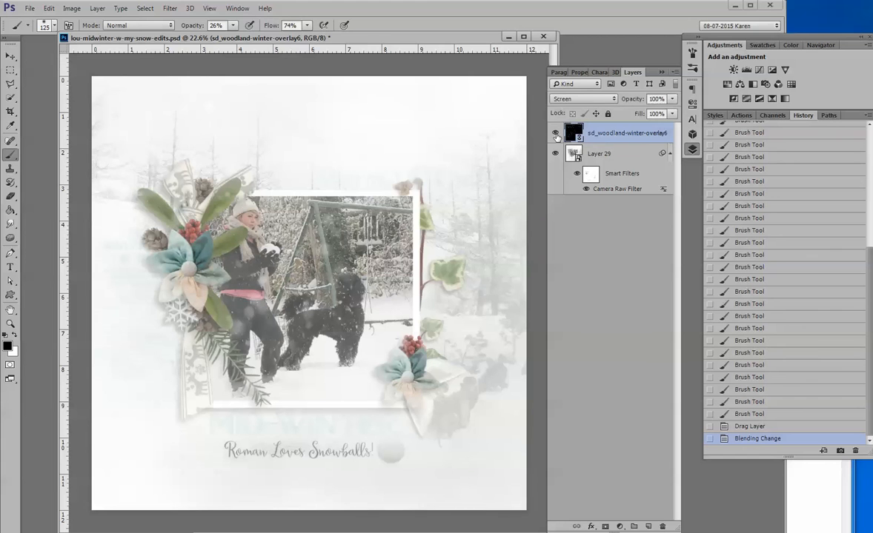